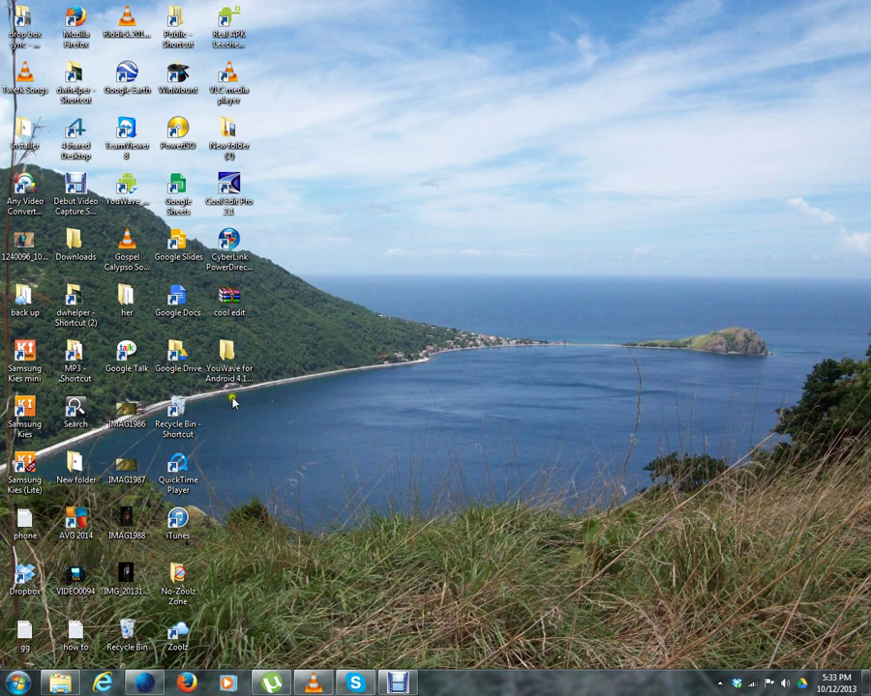
# Open the YouWave for Android 4.1.1 folder on the desktop and reposition its window
pyautogui.click(232, 361)
pyautogui.doubleClick(232, 359)
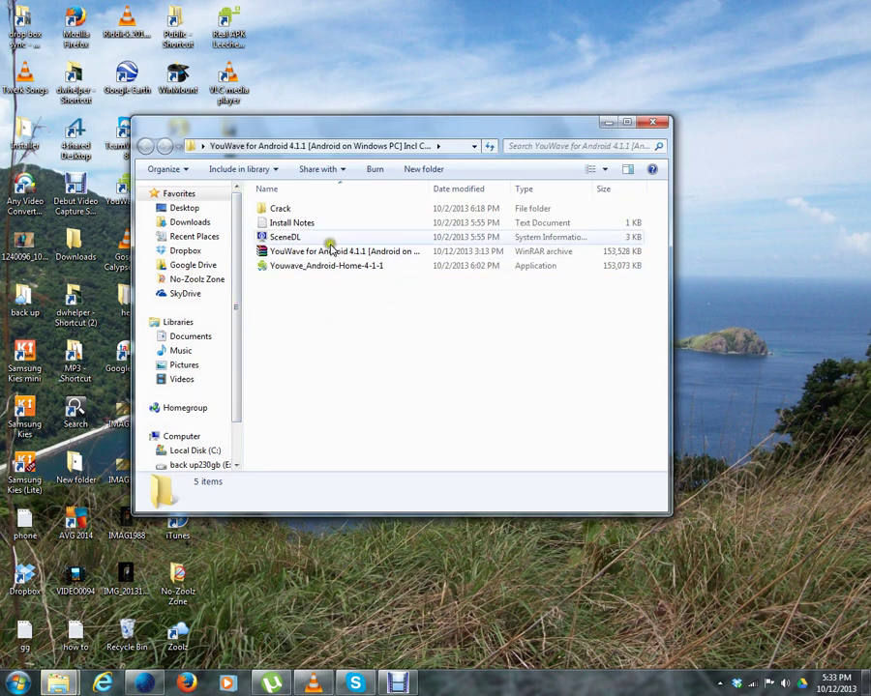
pyautogui.moveTo(392, 127); pyautogui.dragTo(435, 132)
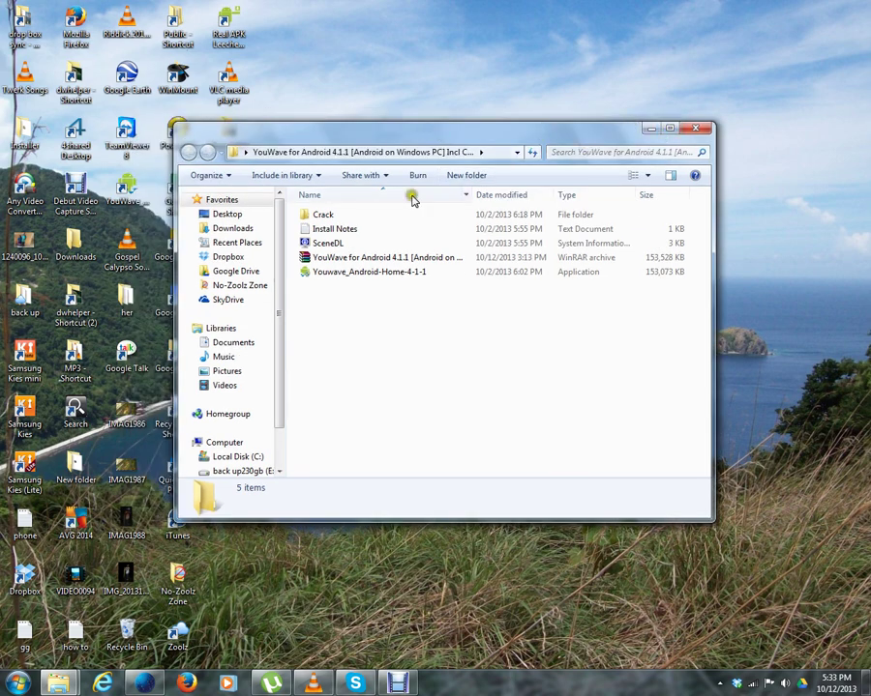
pyautogui.moveTo(479, 137); pyautogui.dragTo(472, 109)
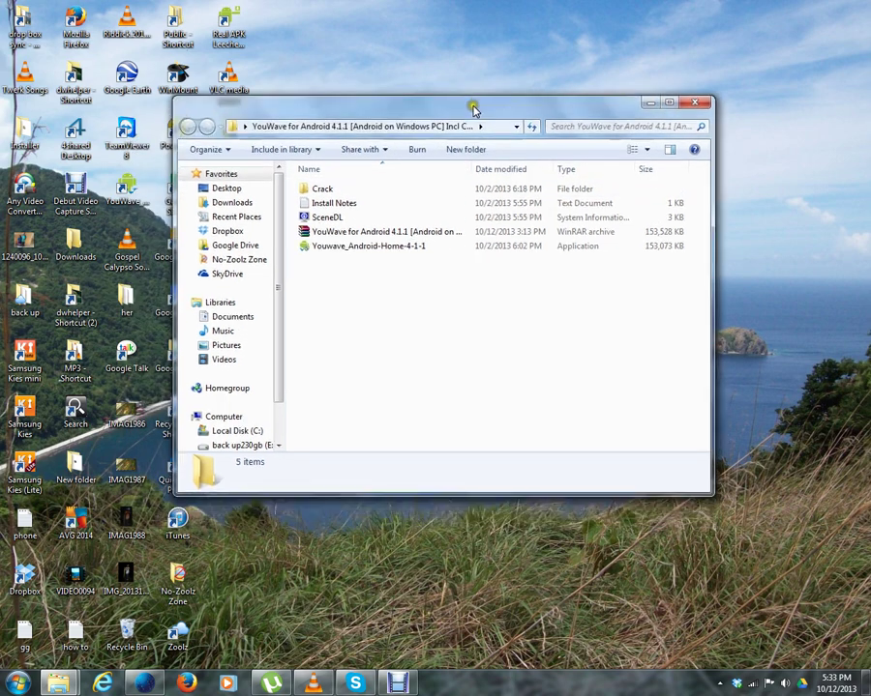
# Point out the Youwave_Android-Home-4-1-1 installer and select the YouWave Android application inside the Crack folder
pyautogui.click(330, 247)
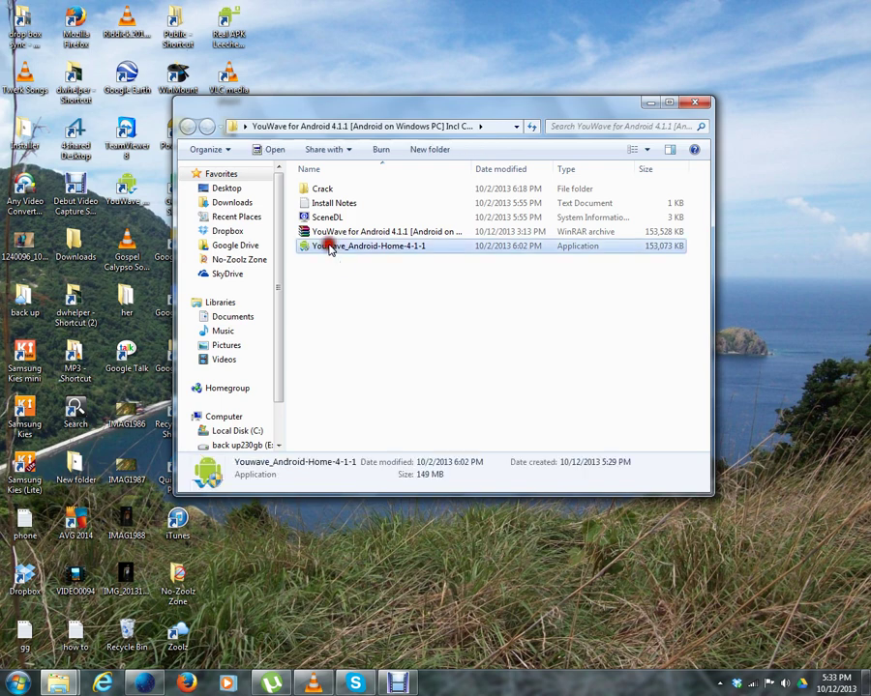
pyautogui.doubleClick(330, 247)
pyautogui.doubleClick(324, 188)
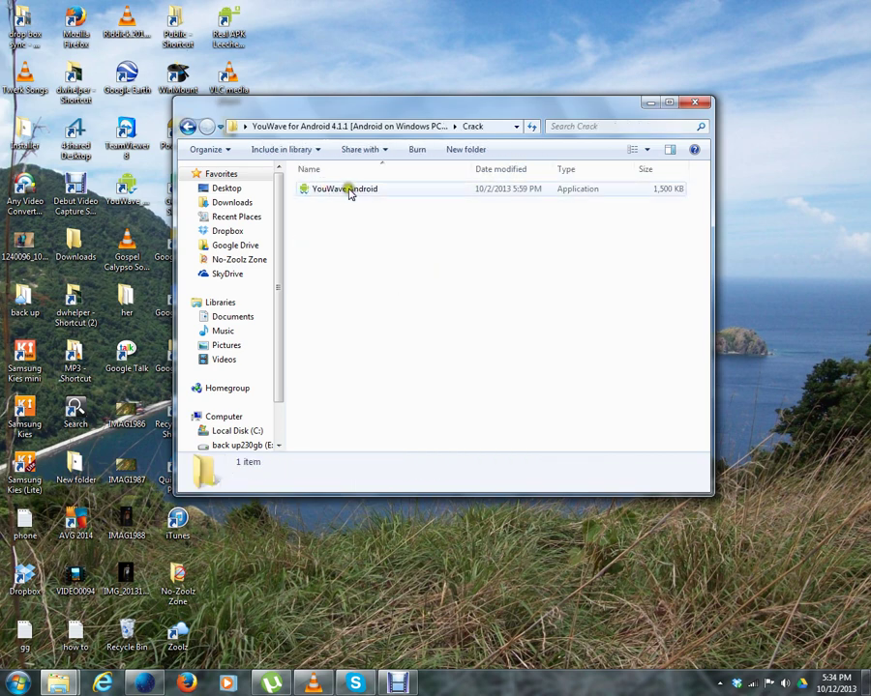
pyautogui.click(351, 191)
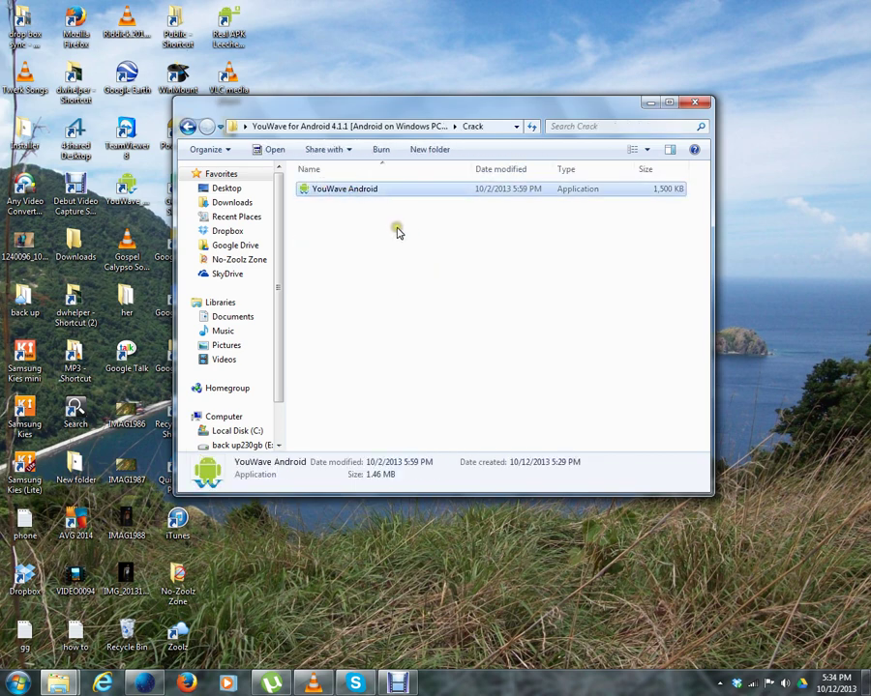
# Browse in a new window to the YouWave Android folder under Program Files (x86) on Local Disk (C:)
pyautogui.click(18, 683)
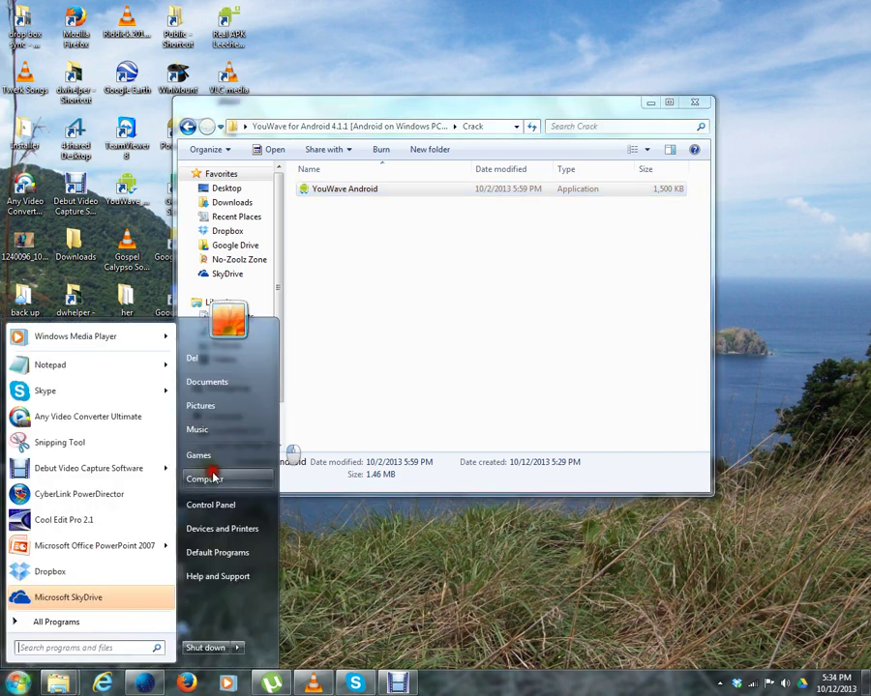
pyautogui.click(208, 477)
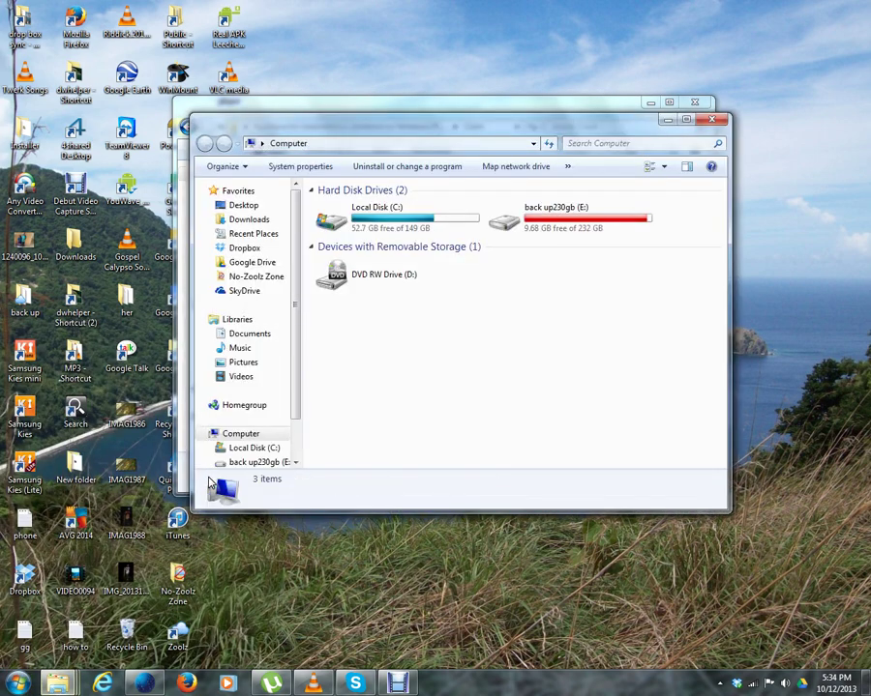
pyautogui.doubleClick(356, 214)
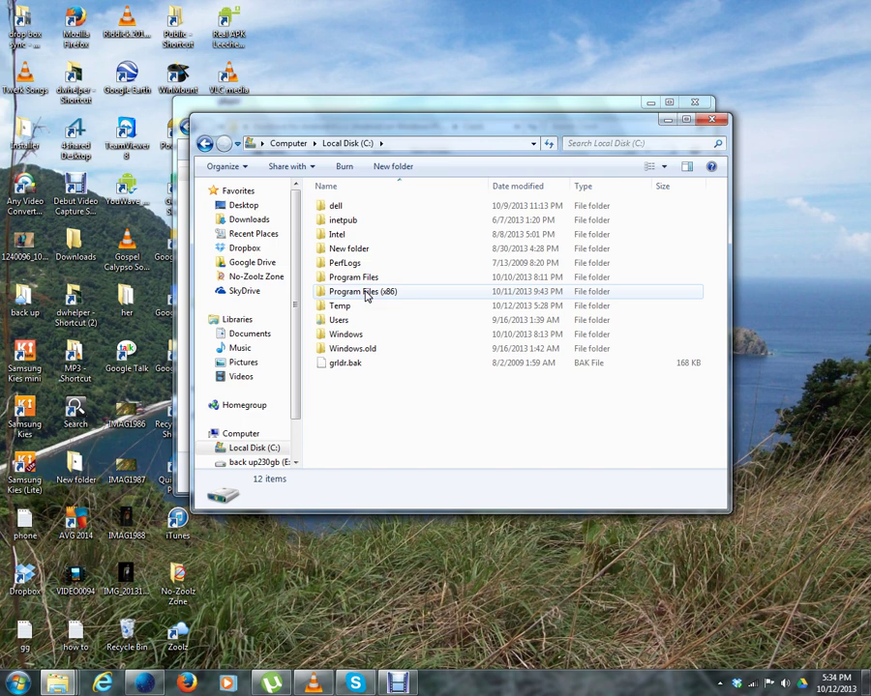
pyautogui.doubleClick(366, 292)
pyautogui.scroll(-10, 367, 295)
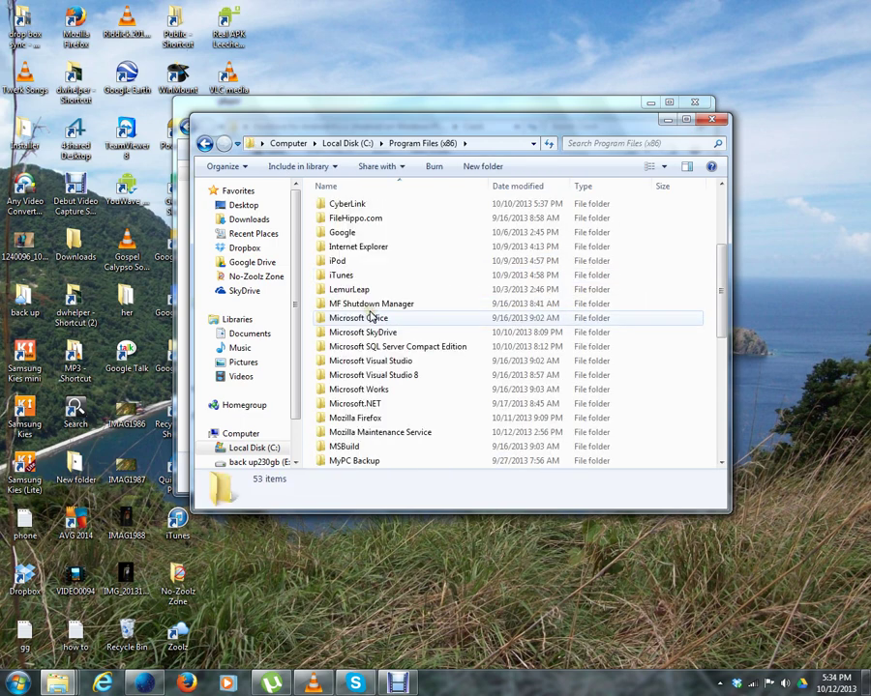
pyautogui.scroll(-2, 374, 315)
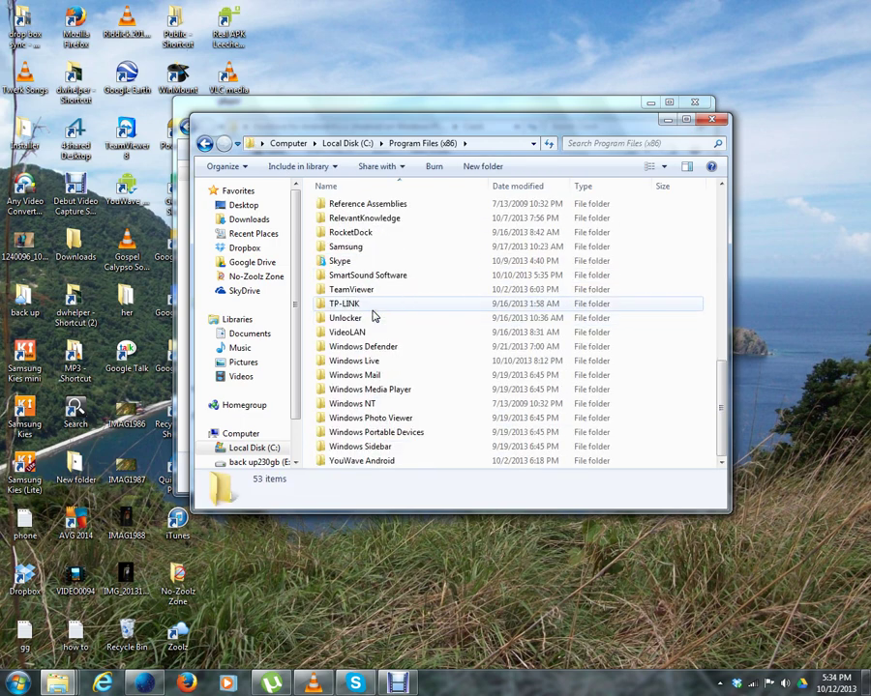
pyautogui.doubleClick(364, 462)
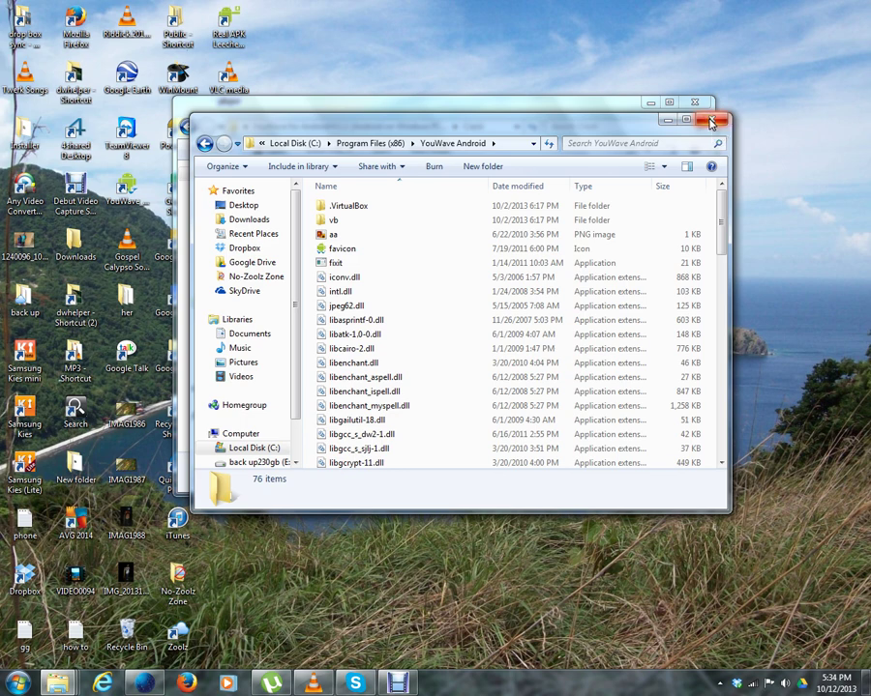
# Close the YouWave Android and Crack folder windows
pyautogui.click(711, 123)
pyautogui.click(487, 358)
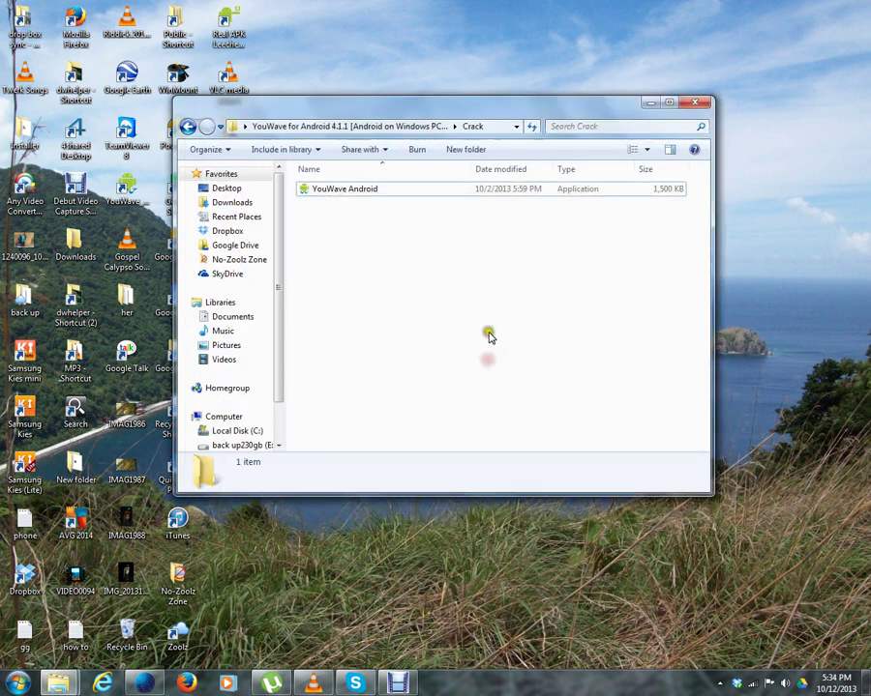
pyautogui.click(696, 103)
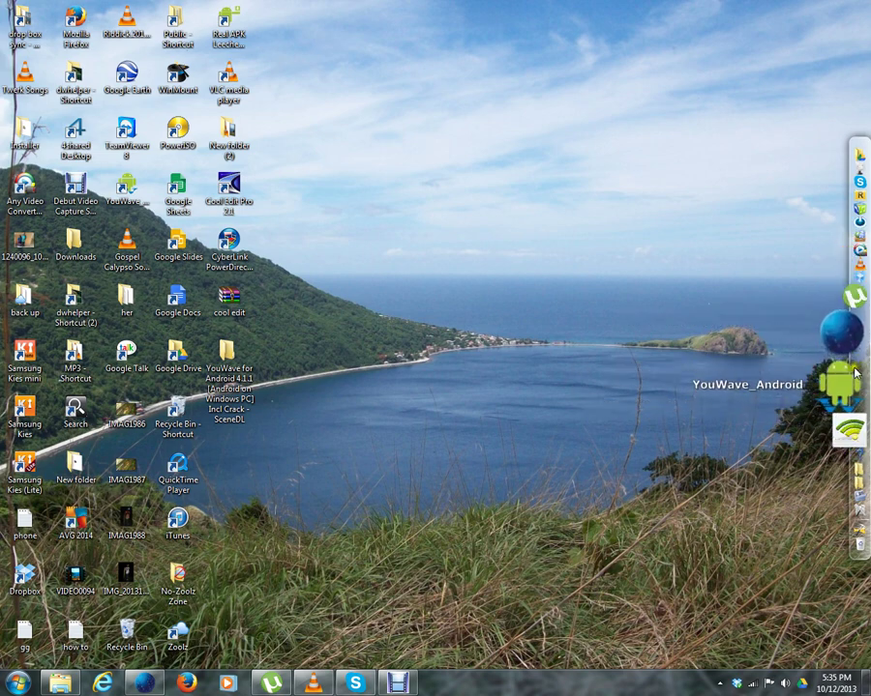
# Launch YouWave_Android and briefly open the Play Store before returning to the Android home screen
pyautogui.click(855, 372)
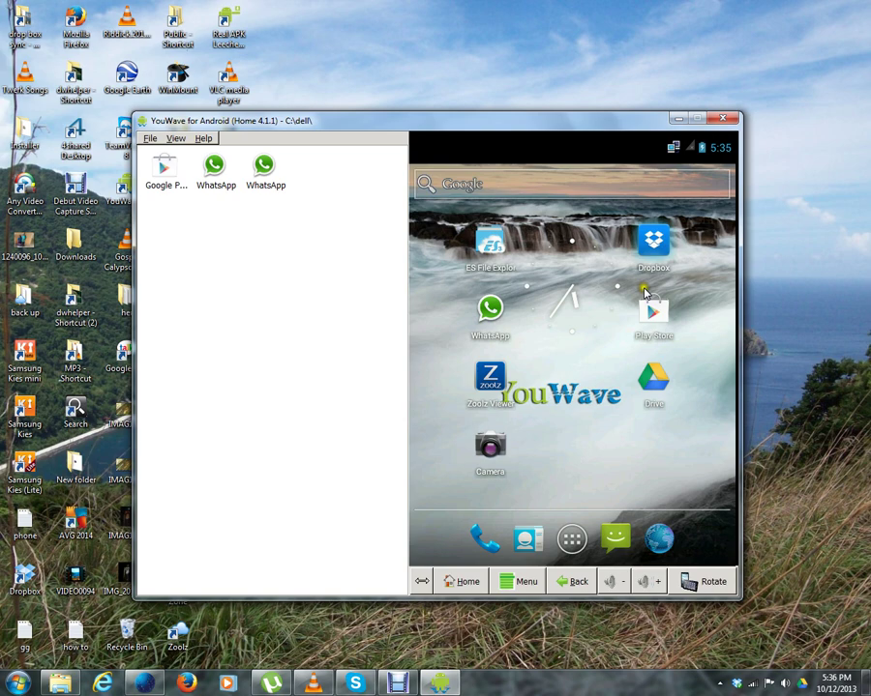
pyautogui.click(486, 315)
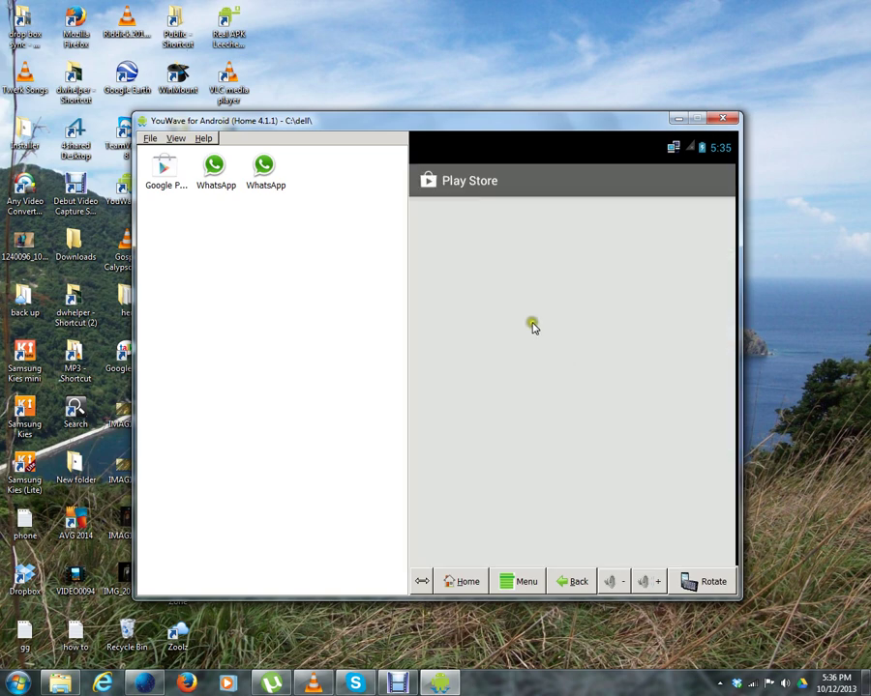
pyautogui.click(469, 582)
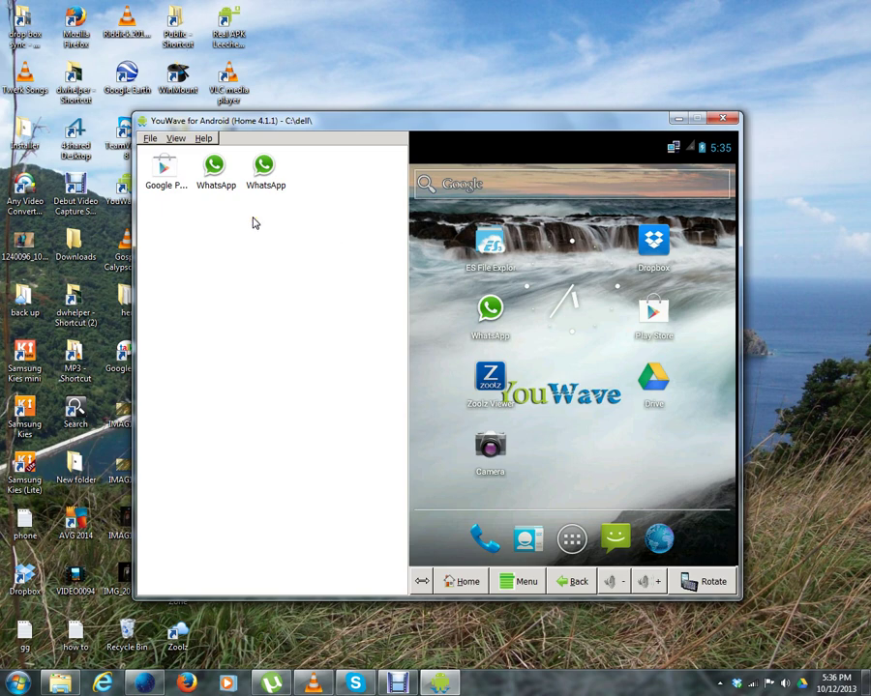
# View the dell folder on Local Disk (C:) in the apps path chooser and leave it without changing the directory
pyautogui.moveTo(357, 119); pyautogui.dragTo(444, 101)
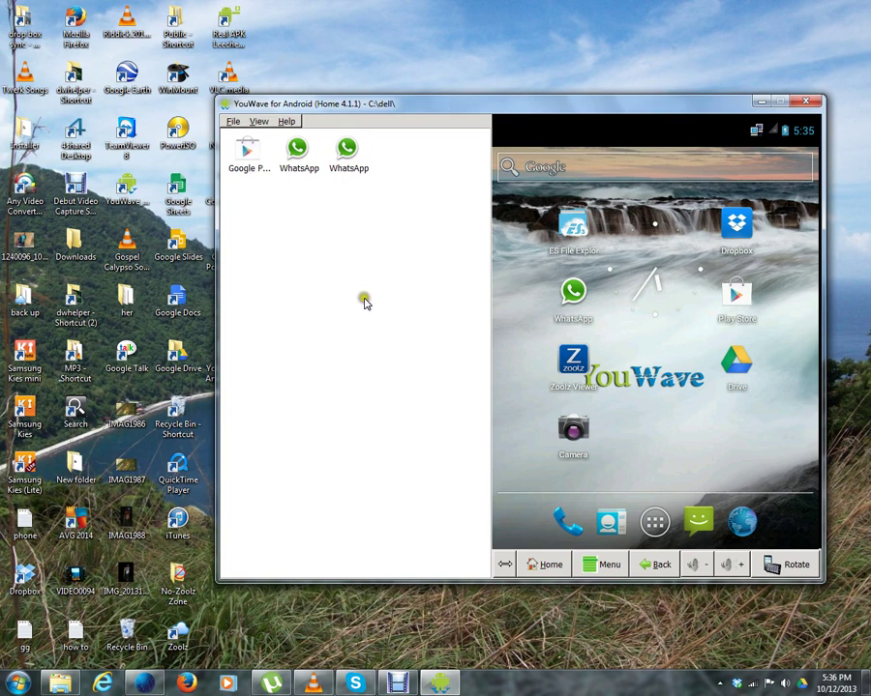
pyautogui.click(235, 122)
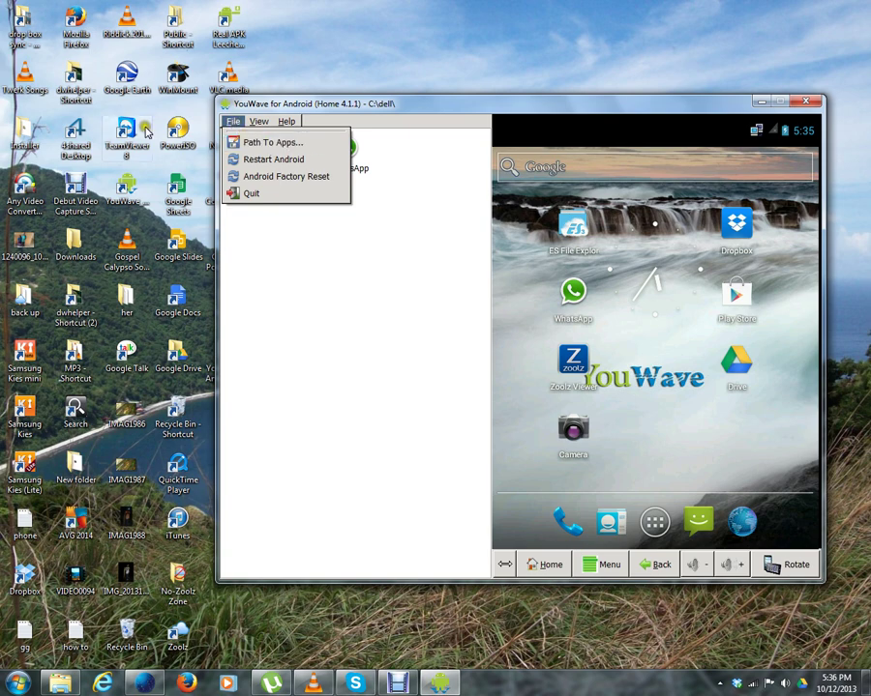
pyautogui.click(304, 146)
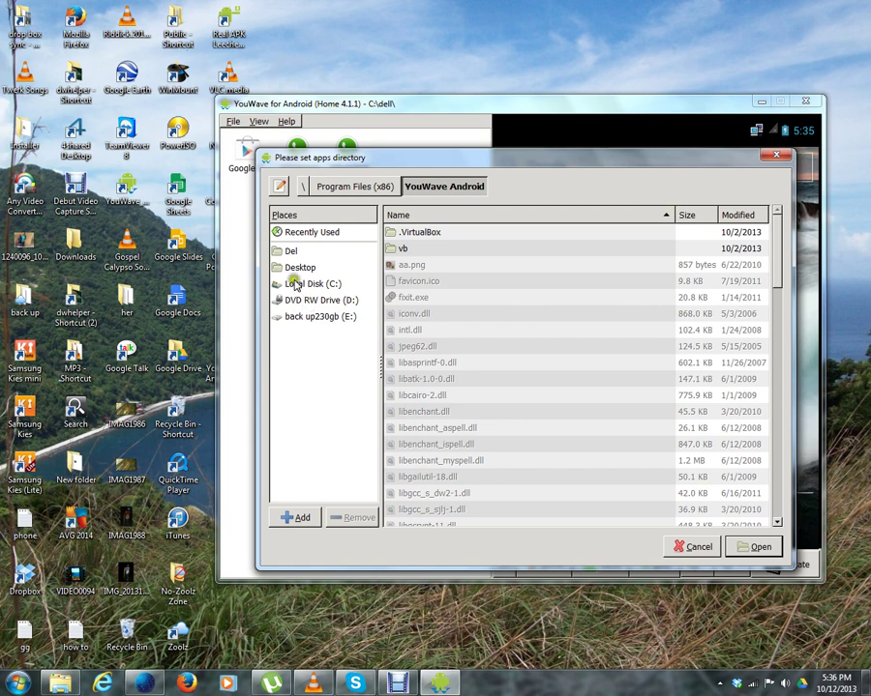
pyautogui.click(297, 284)
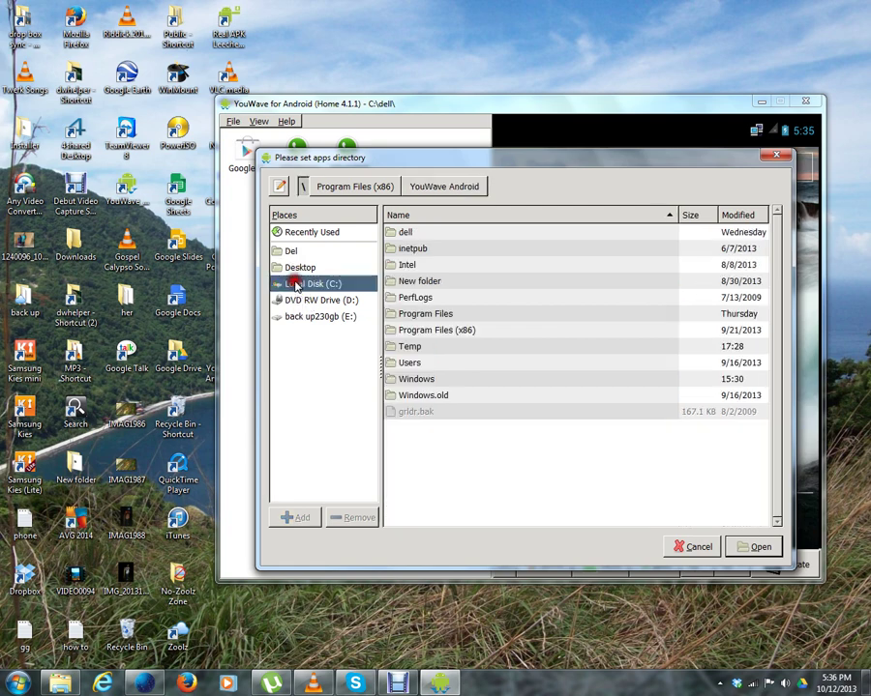
pyautogui.doubleClick(403, 232)
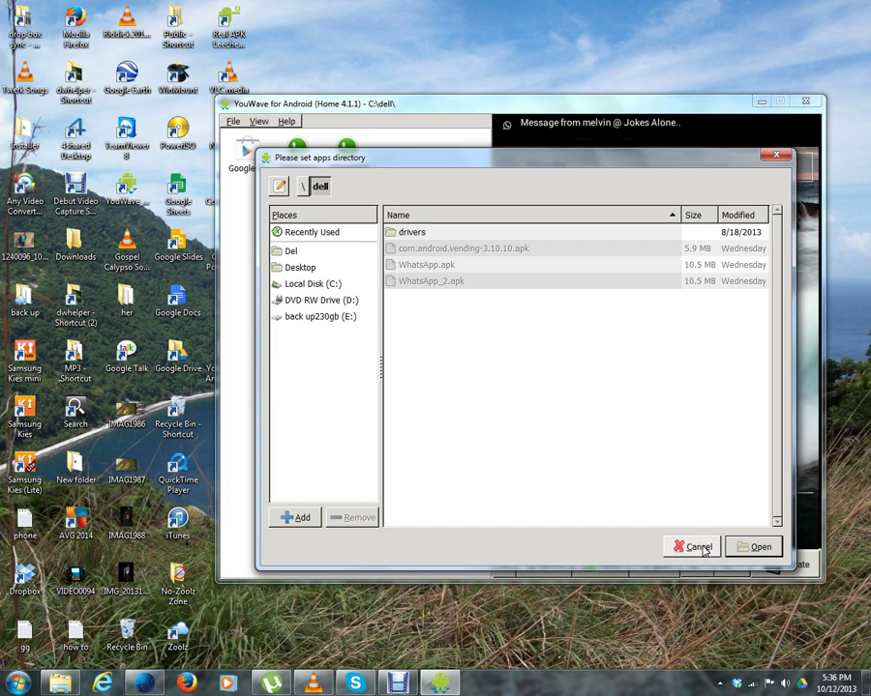
pyautogui.click(702, 549)
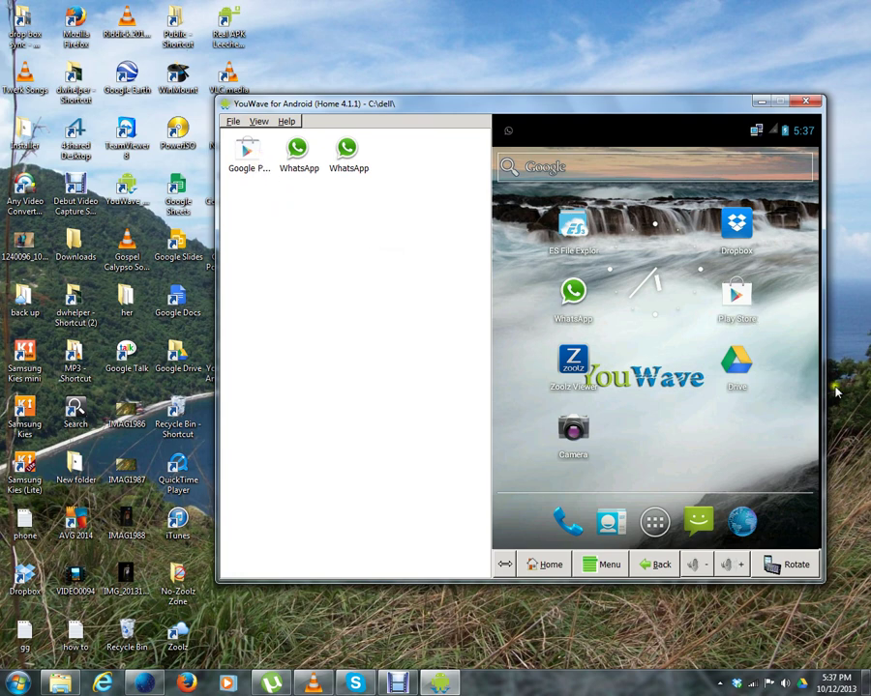
# Show the online content list of importable app stores and apps
pyautogui.click(259, 121)
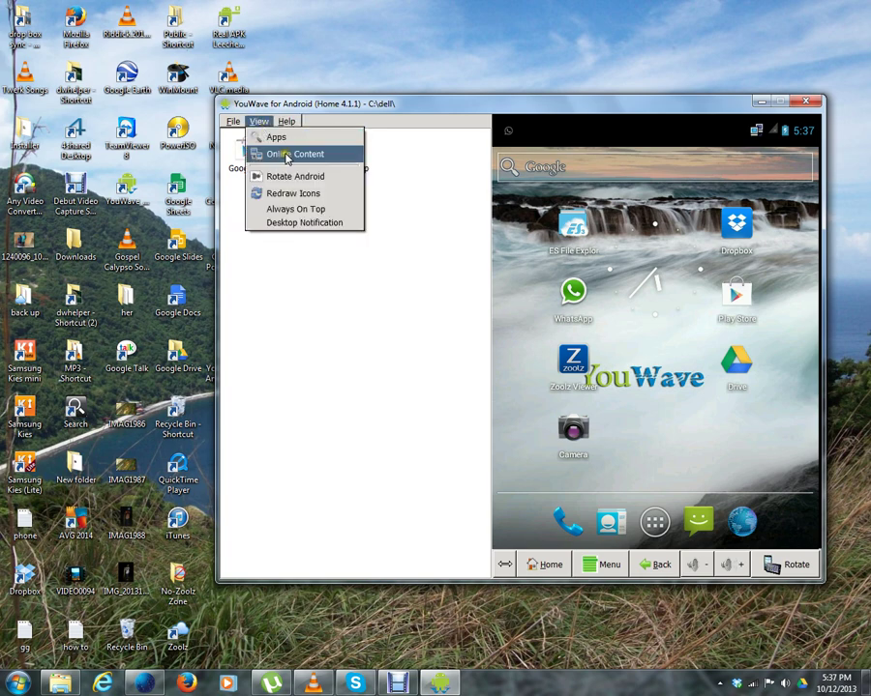
pyautogui.click(286, 155)
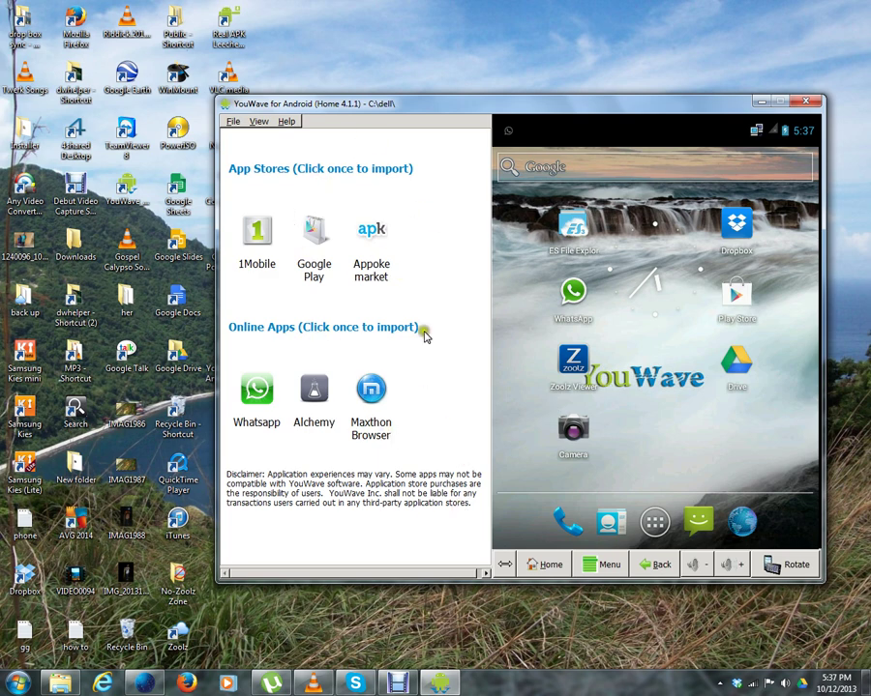
# Switch back to the Apps view and keep the current Windows color scheme without showing the message again
pyautogui.click(259, 122)
pyautogui.click(274, 138)
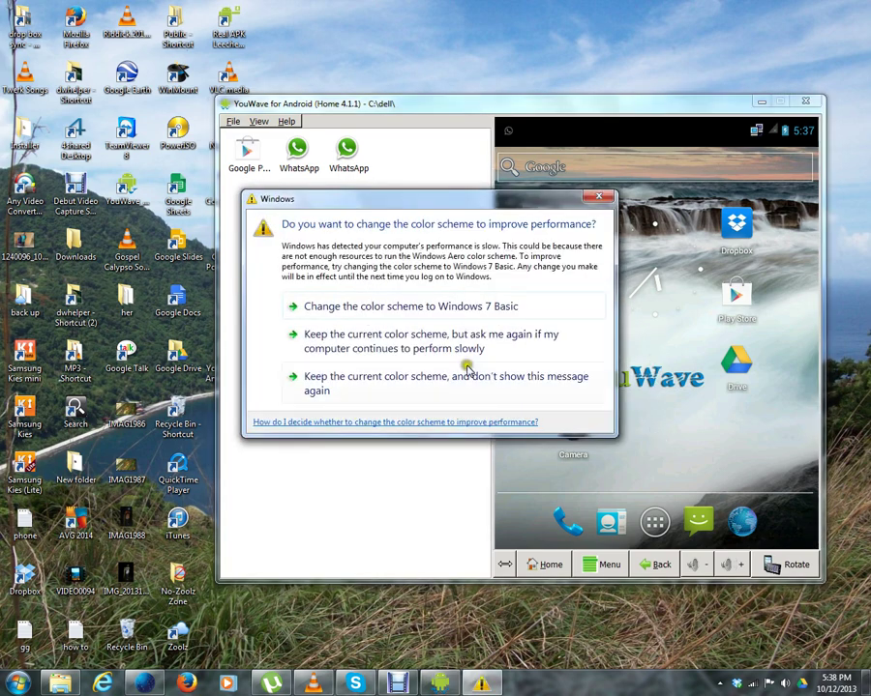
pyautogui.click(363, 378)
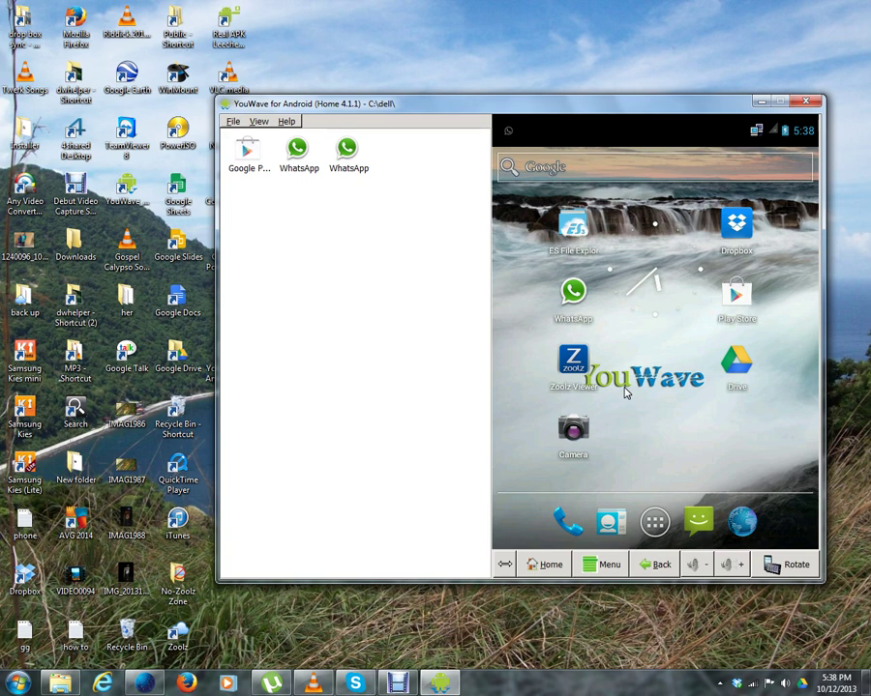
# Reposition the YouWave window and collapse its apps pane to leave only the Android screen
pyautogui.moveTo(694, 401); pyautogui.dragTo(691, 415)
pyautogui.moveTo(534, 105); pyautogui.dragTo(513, 107)
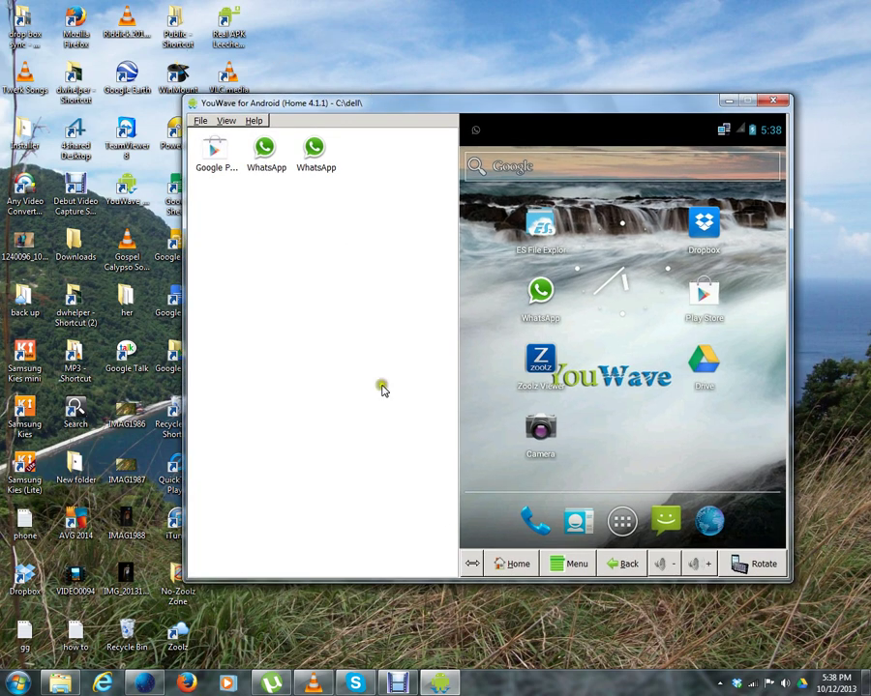
pyautogui.click(473, 567)
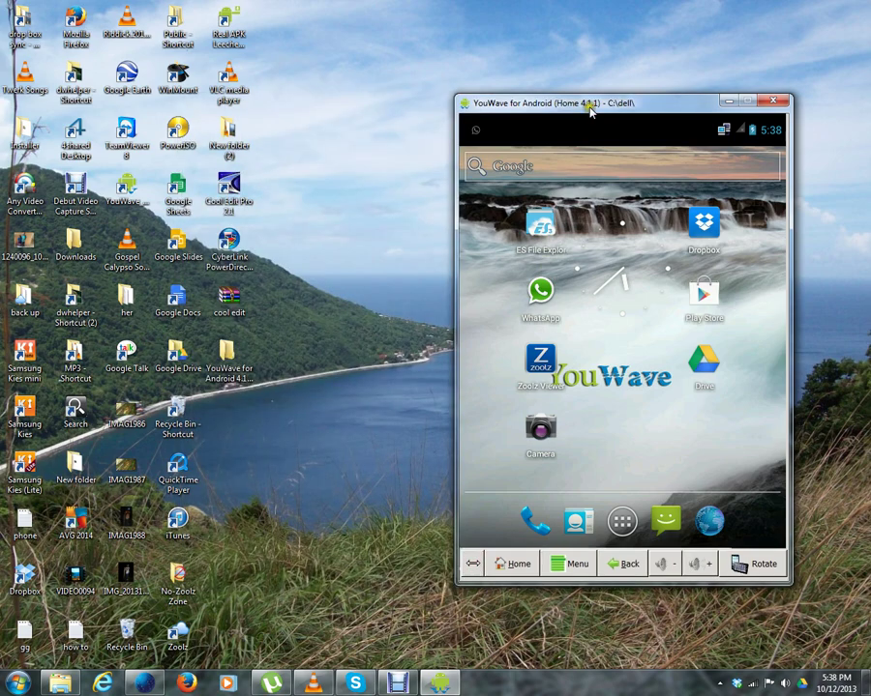
# Move the collapsed YouWave window, minimize it and restore it
pyautogui.moveTo(622, 102); pyautogui.dragTo(657, 245)
pyautogui.click(437, 685)
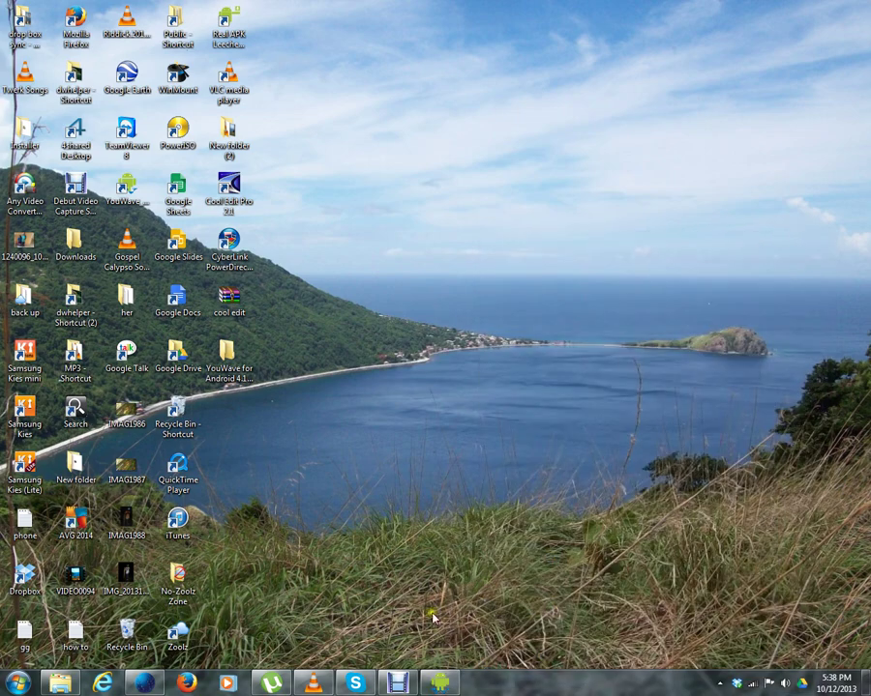
pyautogui.click(438, 685)
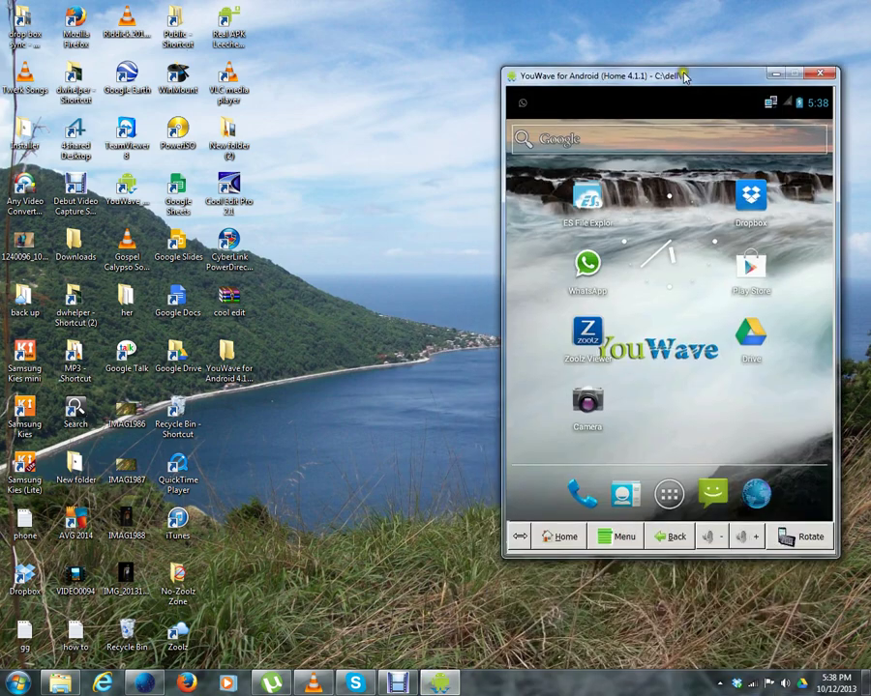
# Open WhatsApp on the Android home screen and minimize the YouWave window
pyautogui.click(599, 249)
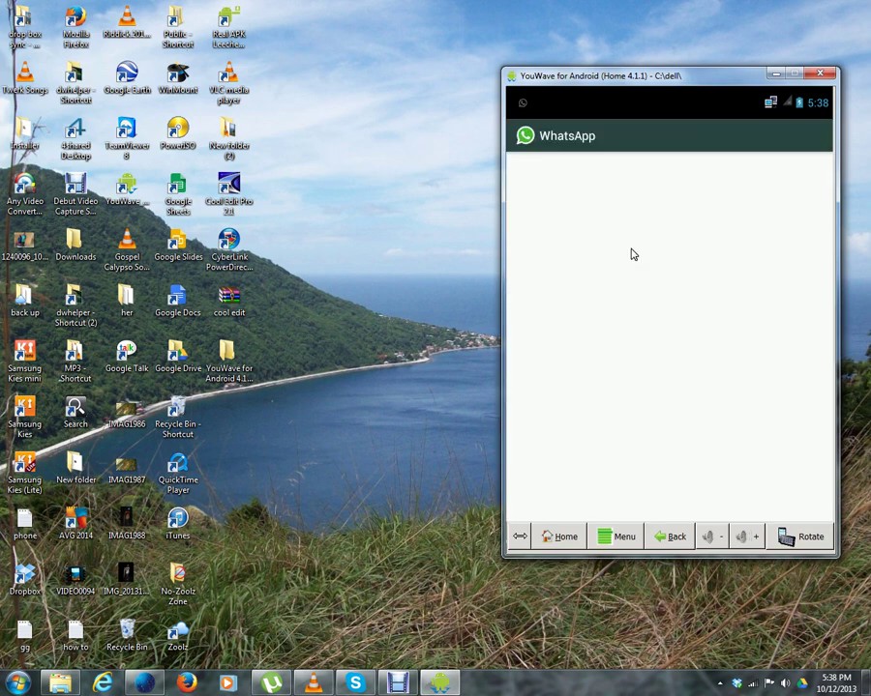
pyautogui.moveTo(716, 73); pyautogui.dragTo(640, 59)
pyautogui.click(721, 60)
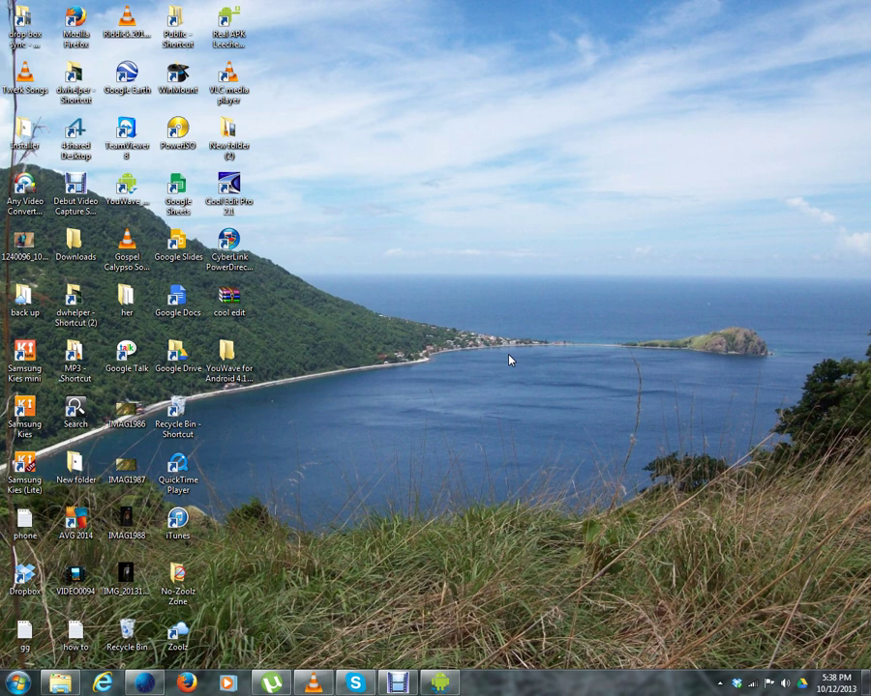
pyautogui.click(522, 314)
pyautogui.click(375, 520)
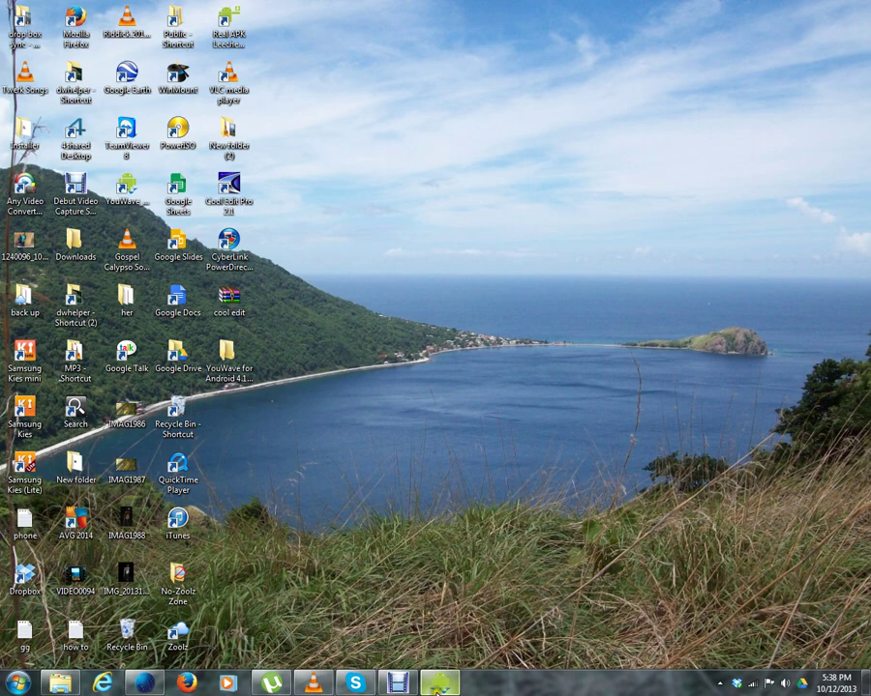